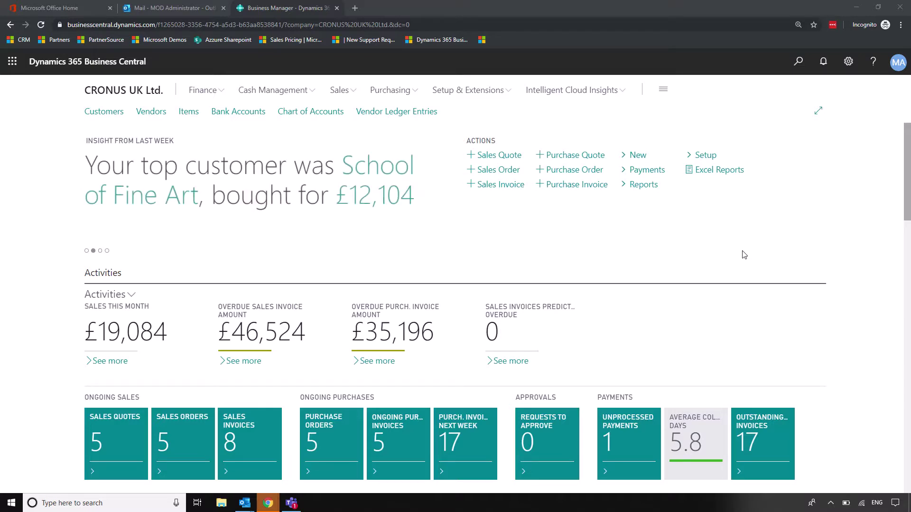
# Expand the Finance menu on the CRONUS UK role center
pyautogui.click(203, 91)
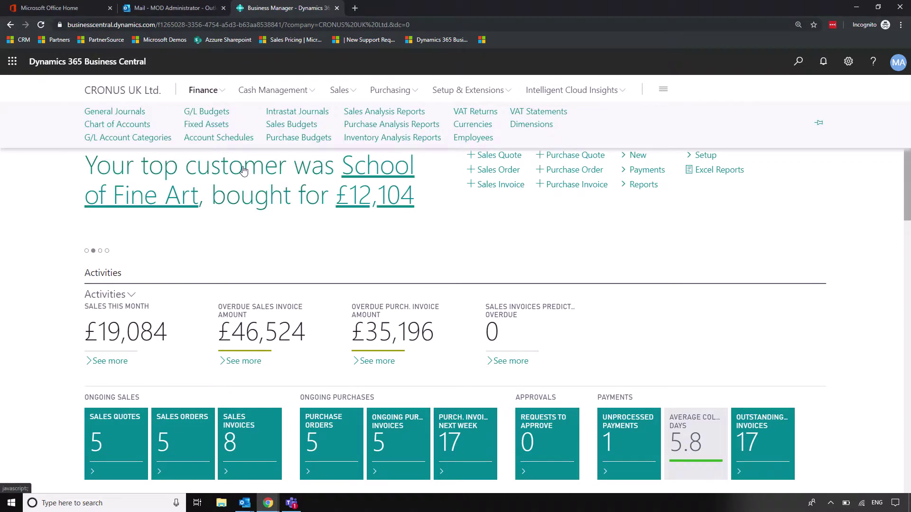
# Copy all 50 Chart of Accounts rows and launch Excel from taskbar search
pyautogui.click(117, 124)
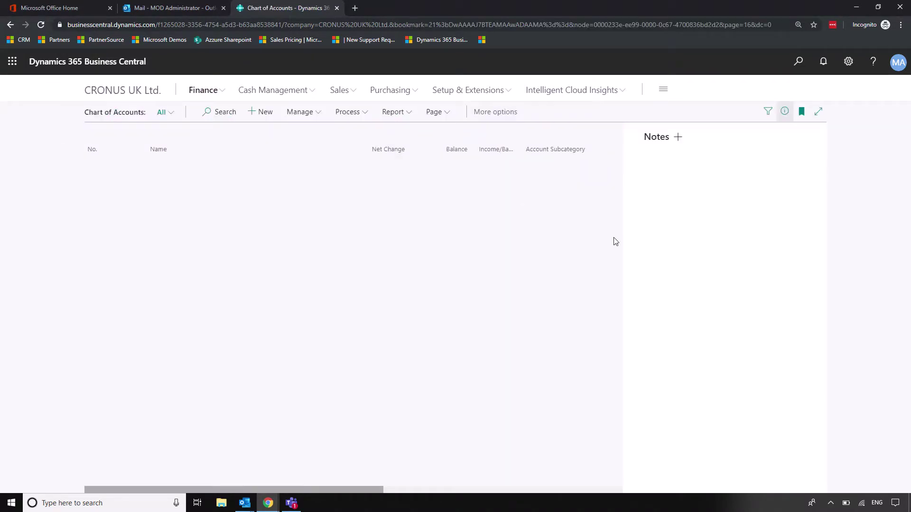
pyautogui.click(784, 111)
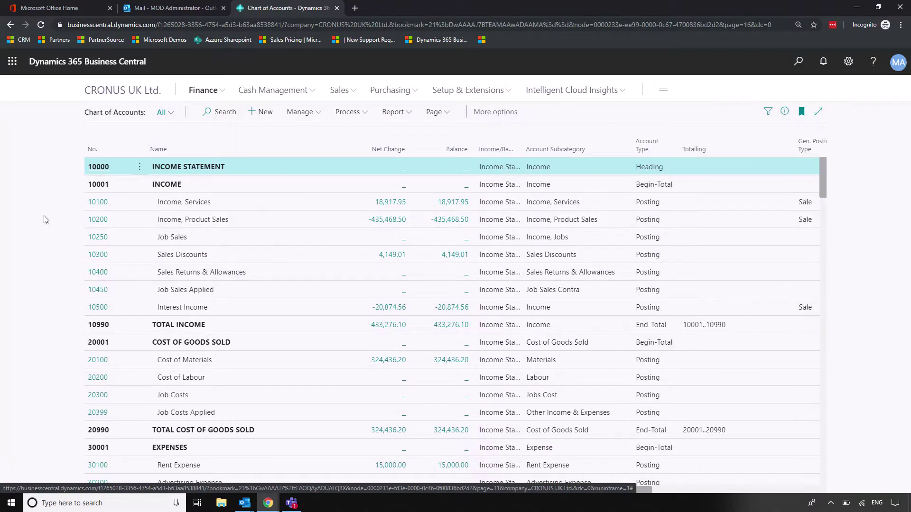
pyautogui.hotkey('ctrl', 'a')
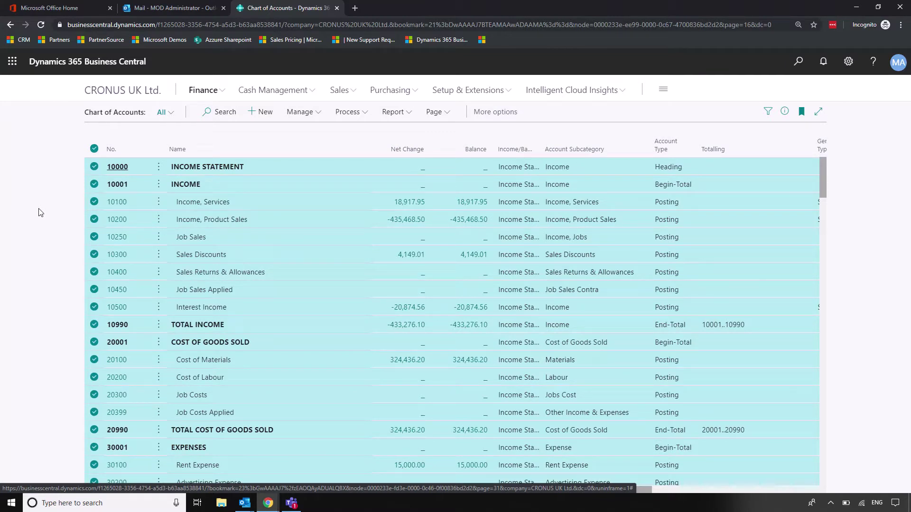
pyautogui.hotkey('ctrl', 'c')
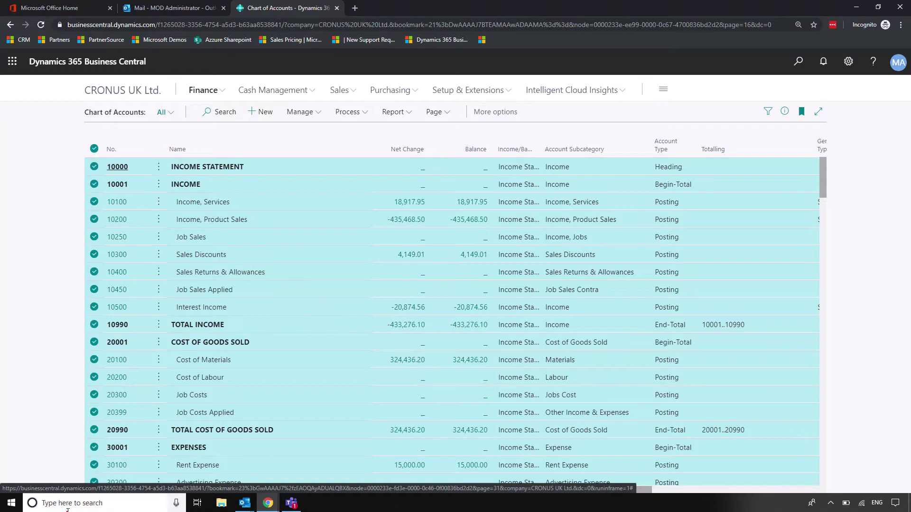
pyautogui.click(71, 503)
pyautogui.write('excel')
pyautogui.press('Return')
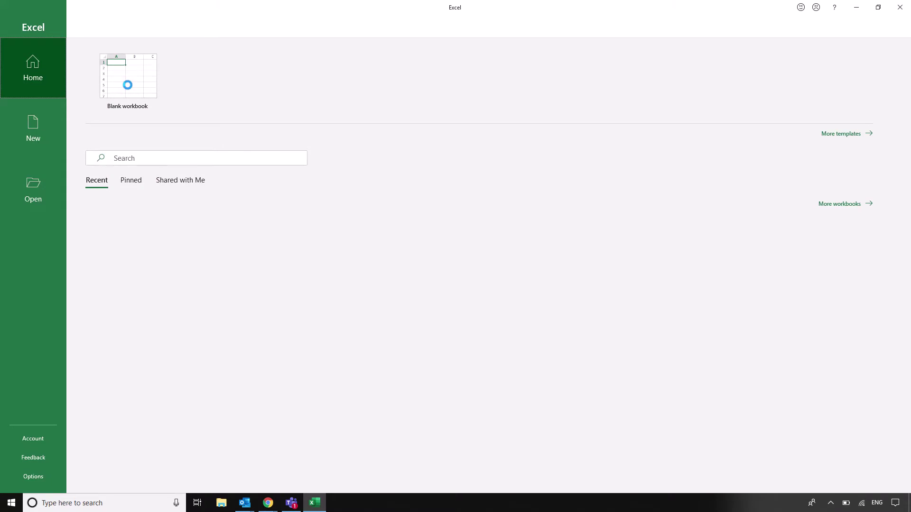
# Paste the Chart of Accounts into a new blank workbook and begin making it a table
pyautogui.click(128, 86)
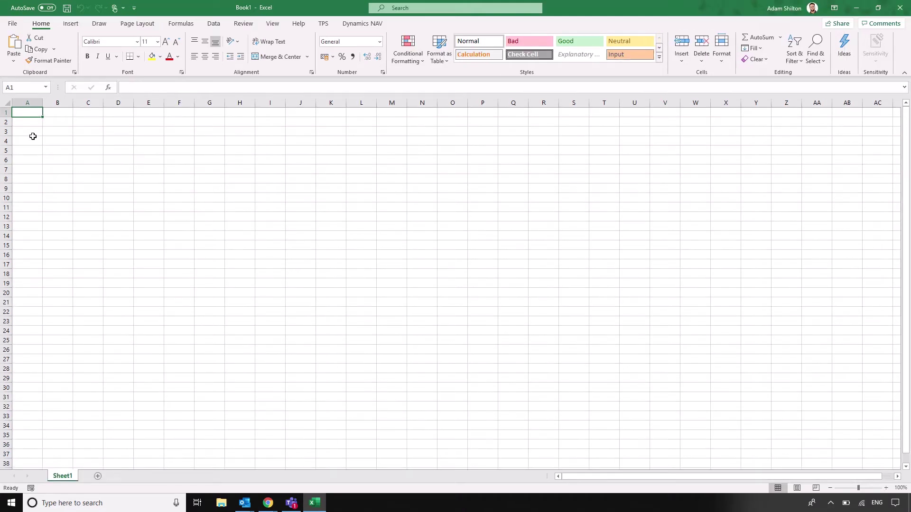
pyautogui.hotkey('ctrl', 'v')
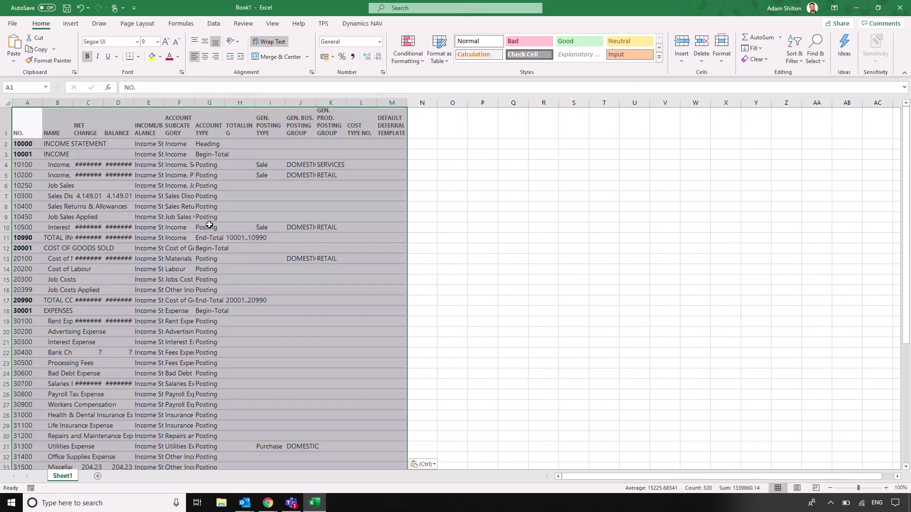
pyautogui.scroll(-5, 330, 256)
pyautogui.scroll(5, 330, 257)
pyautogui.hotkey('ctrl', 't')
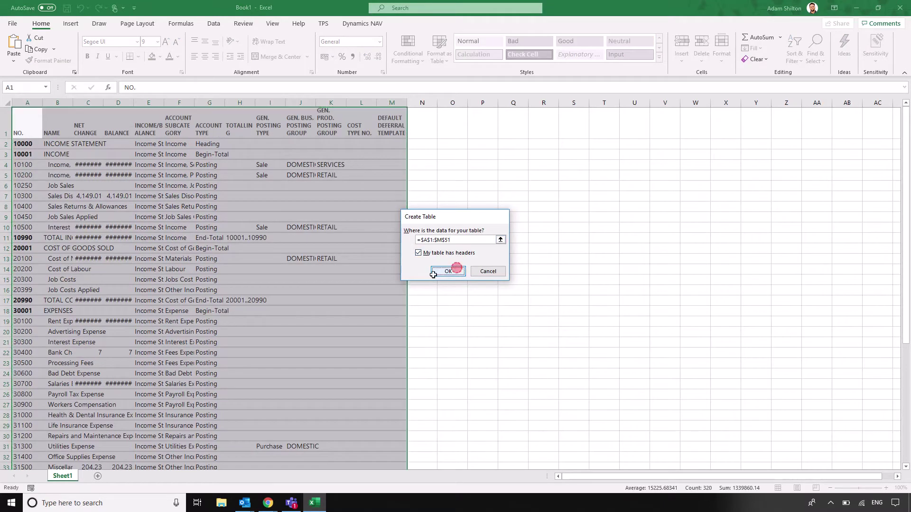
# Create the table with headers over A1:M51 and dismiss the suggestions popup
pyautogui.click(448, 270)
pyautogui.click(113, 102)
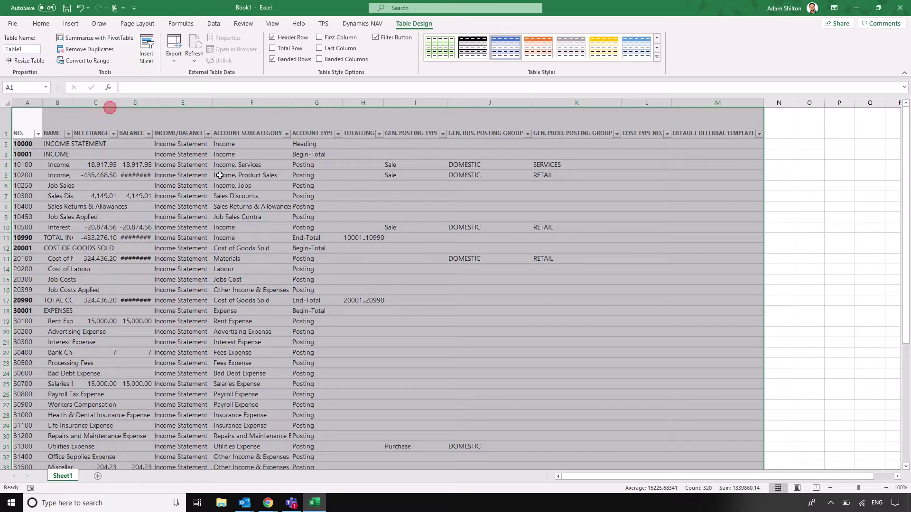
pyautogui.click(415, 229)
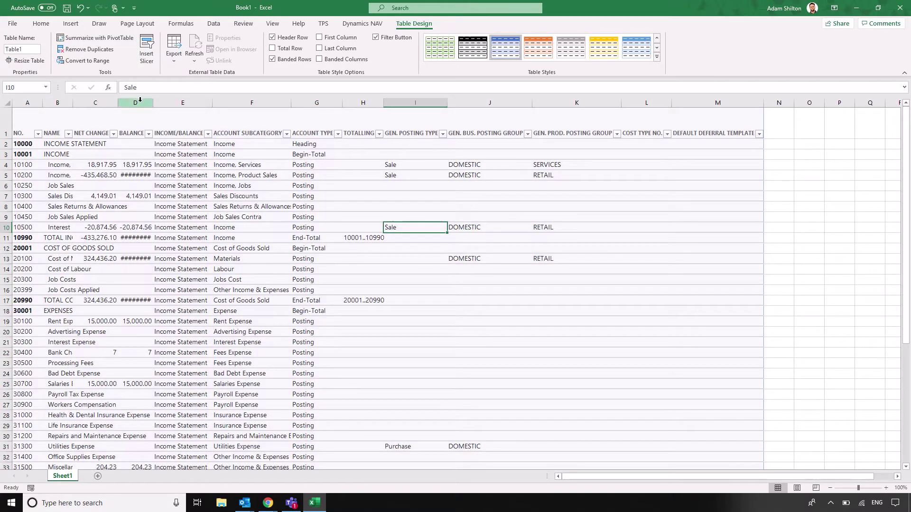
# Widen the Balance and Net Change columns, then select cell A53
pyautogui.hotkey('ctrl', 'a')
pyautogui.moveTo(154, 104); pyautogui.dragTo(180, 105)
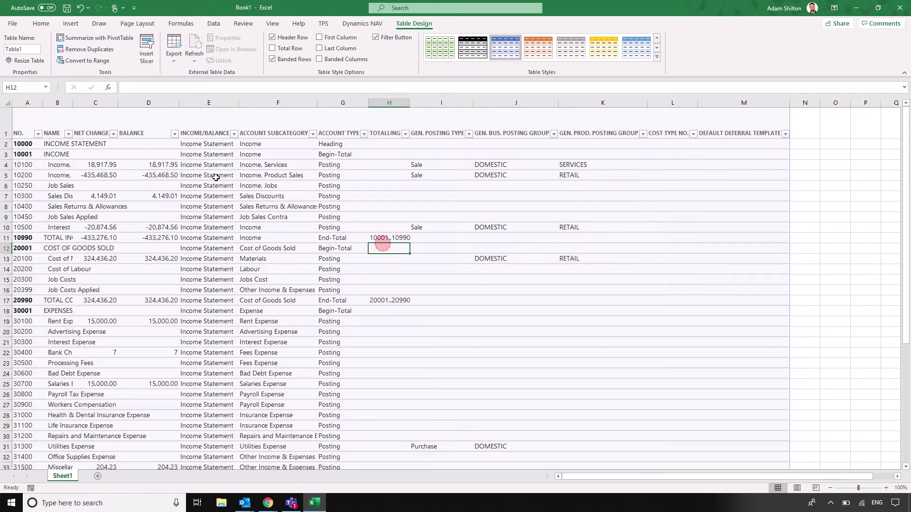
pyautogui.click(381, 247)
pyautogui.moveTo(118, 103); pyautogui.dragTo(142, 103)
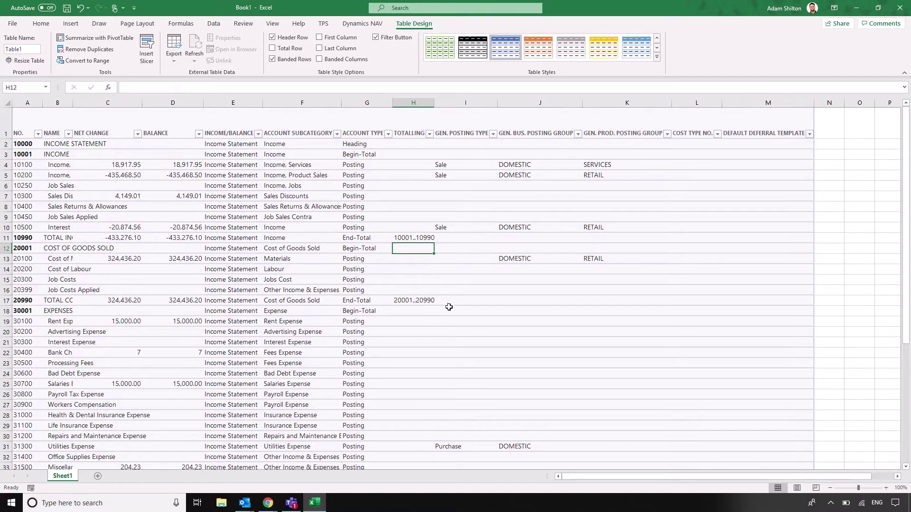
pyautogui.scroll(-7, 446, 299)
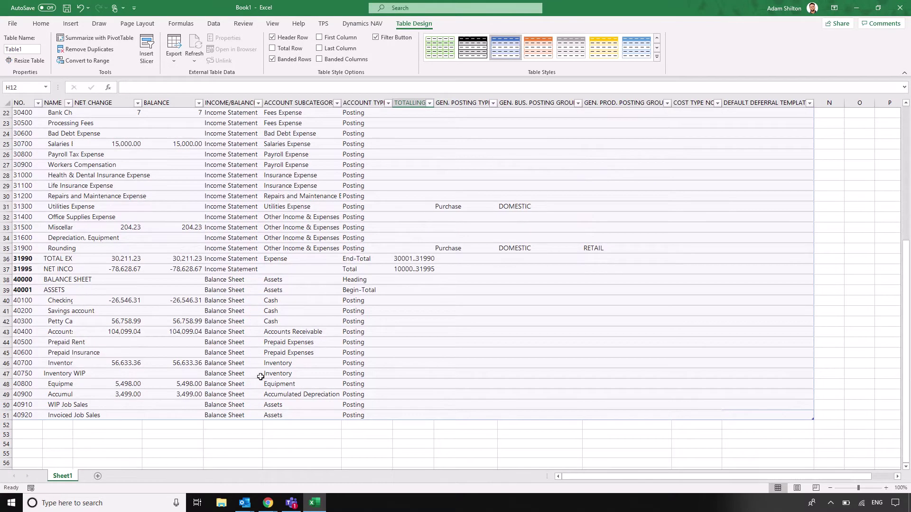
pyautogui.click(27, 436)
# Return to the Business Central home page in Chrome
pyautogui.hotkey('alt', 'Tab')
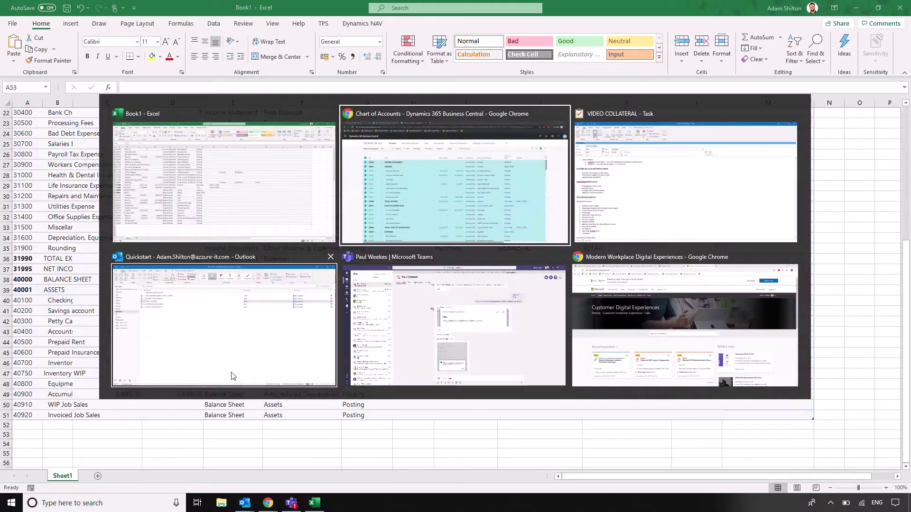
pyautogui.click(243, 363)
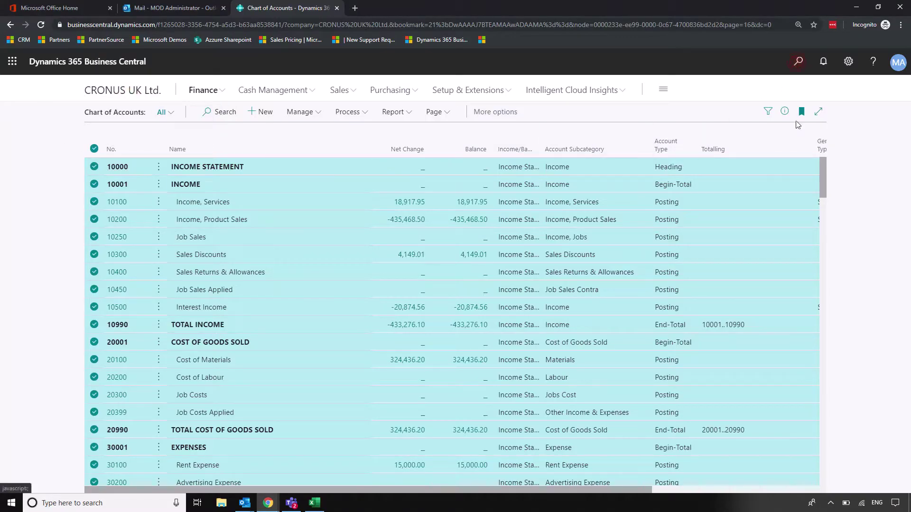
pyautogui.hotkey('alt', 'Left')
# Copy all Customer Ledger Entries rows, found via Tell Me, and return to Excel
pyautogui.click(799, 62)
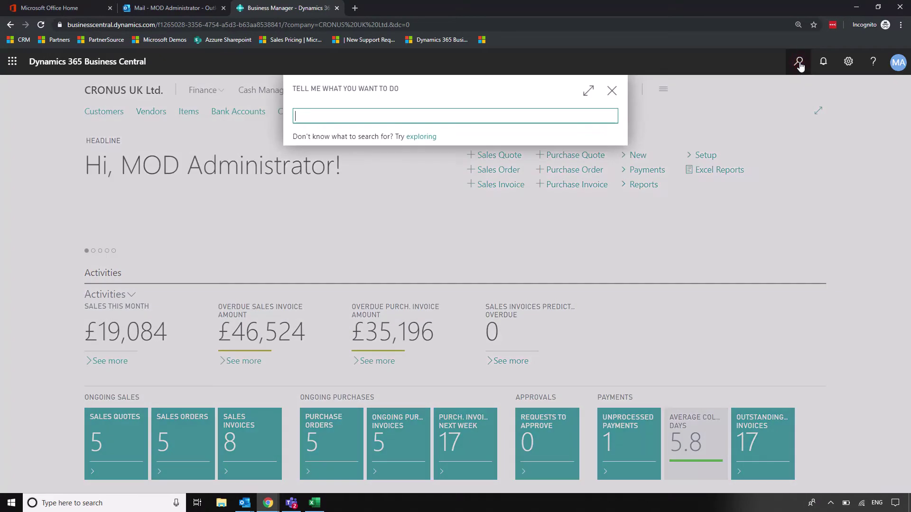
pyautogui.write('customer ledger')
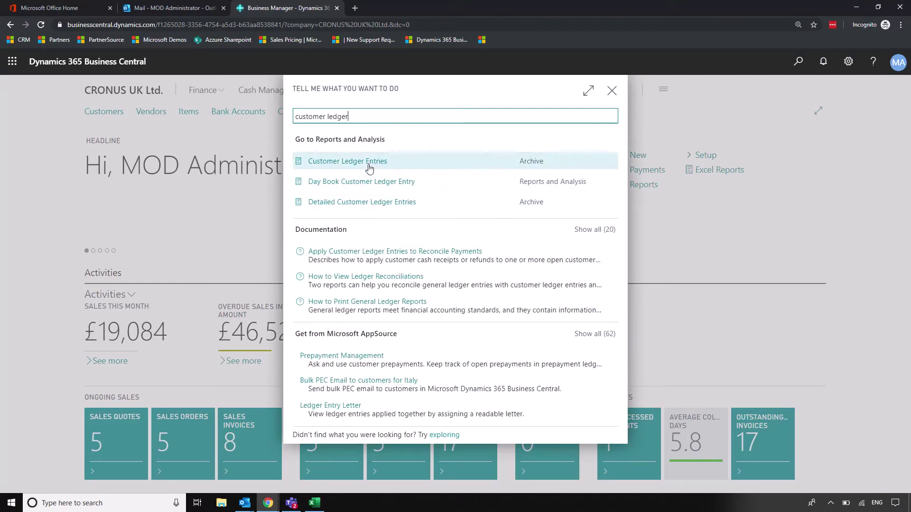
pyautogui.click(370, 161)
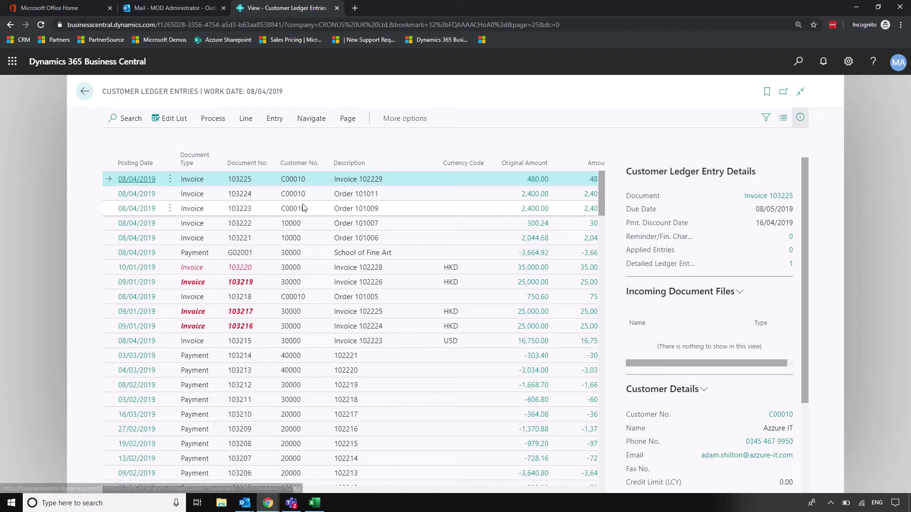
pyautogui.hotkey('ctrl', 'a')
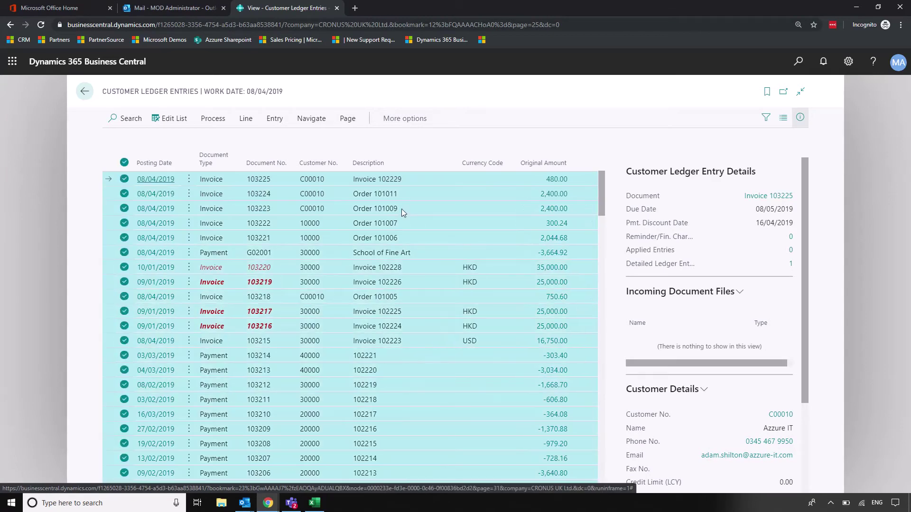
pyautogui.hotkey('ctrl', 'c')
pyautogui.hotkey('alt', 'Tab')
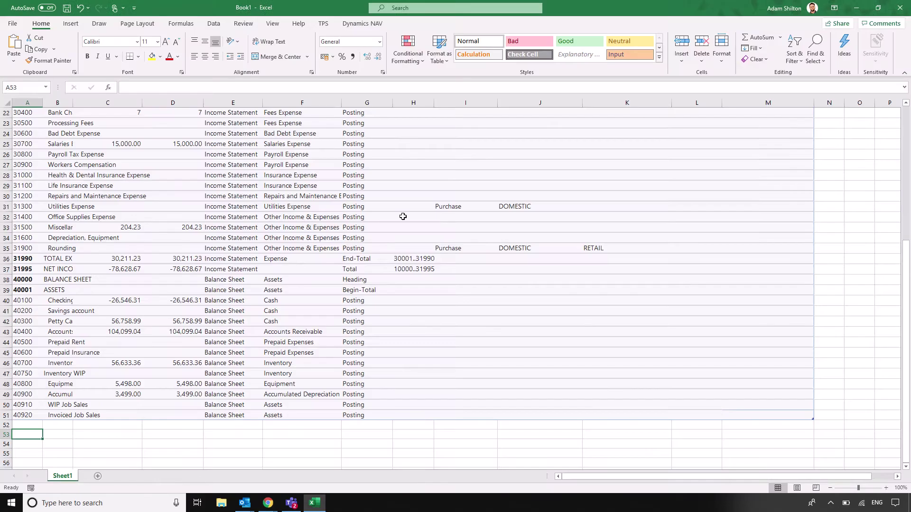
pyautogui.scroll(-1, 401, 213)
pyautogui.scroll(-3, 269, 266)
# Paste the Customer Ledger Entries at cell A53, below the accounts table
pyautogui.hotkey('ctrl', 'v')
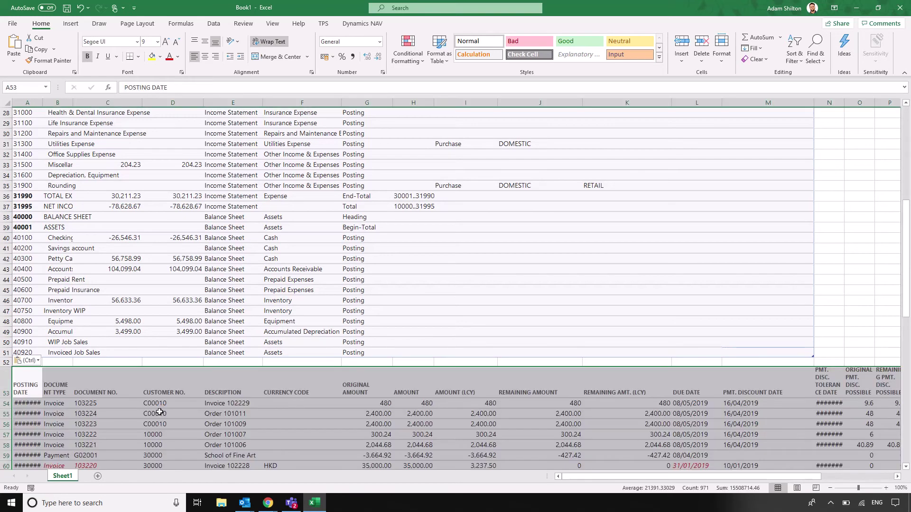
pyautogui.scroll(-3, 270, 405)
pyautogui.scroll(-3, 272, 400)
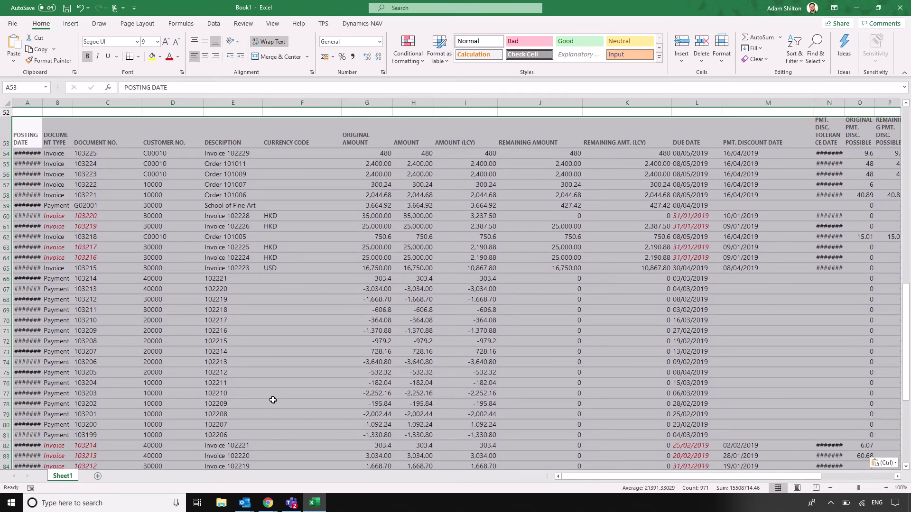
pyautogui.scroll(4, 426, 336)
pyautogui.scroll(6, 426, 335)
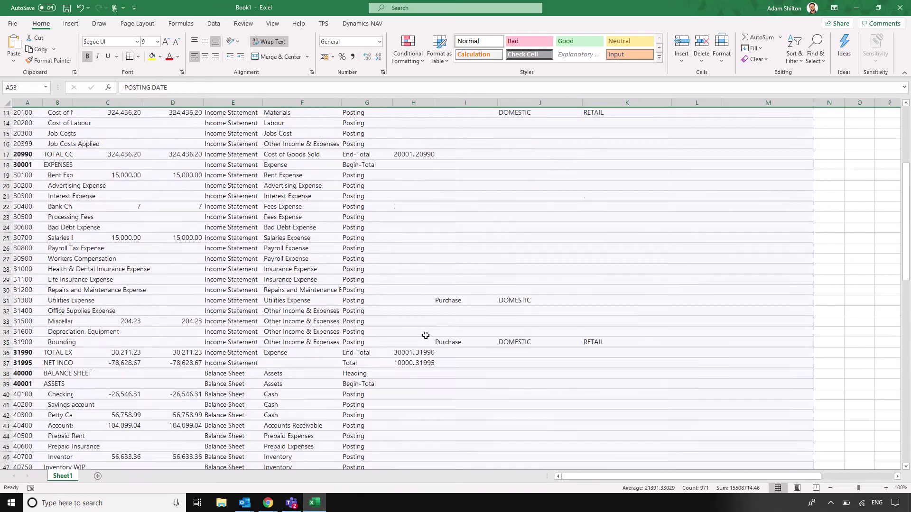
pyautogui.scroll(4, 426, 335)
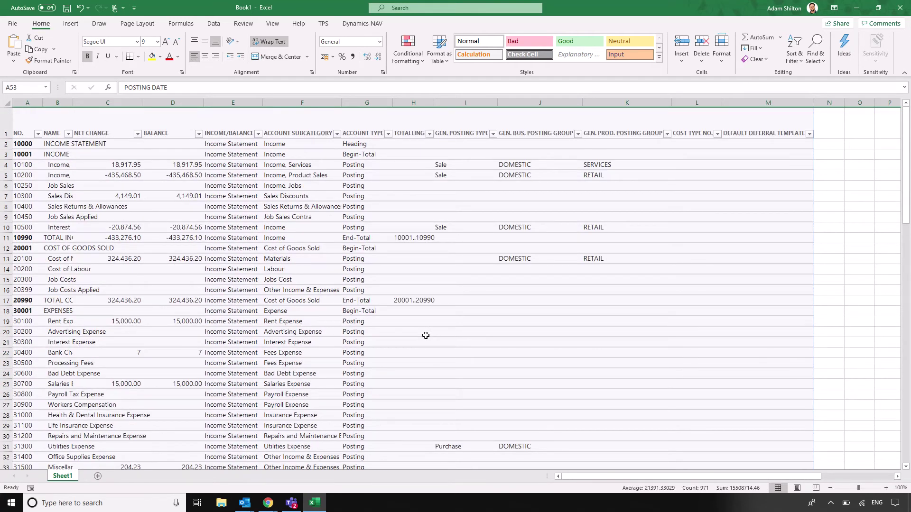
pyautogui.scroll(-8, 426, 335)
pyautogui.scroll(-4, 441, 337)
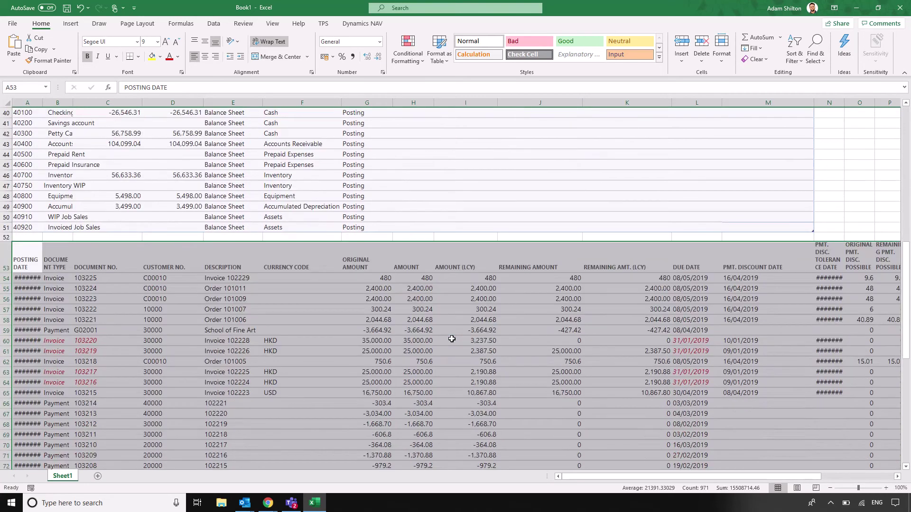
pyautogui.scroll(-3, 449, 340)
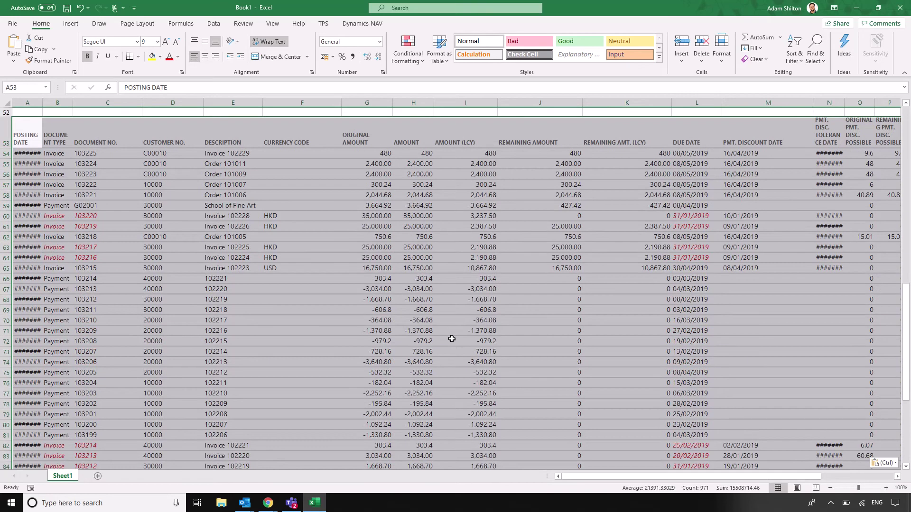